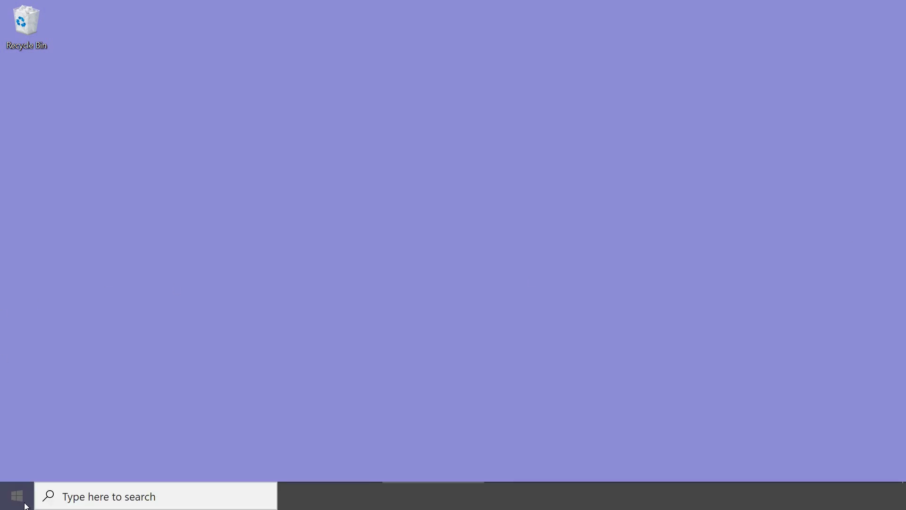
Launch HP Smart from the H section of the Start menu's app list.
click(17, 496)
scroll(95, 392, down, 10)
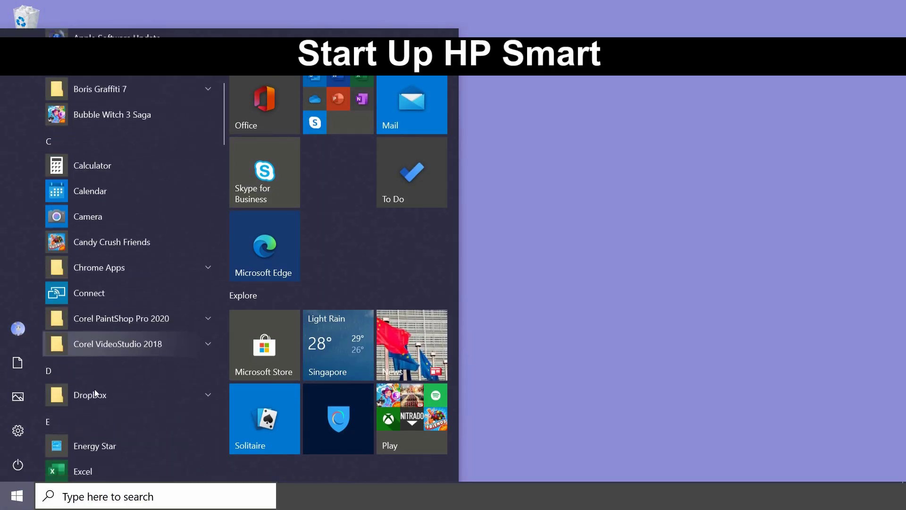
scroll(94, 389, down, 7)
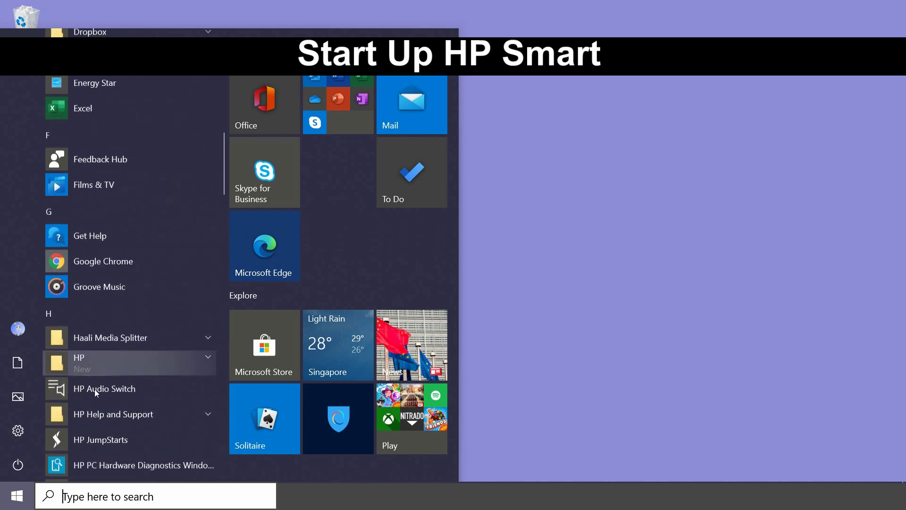
click(95, 338)
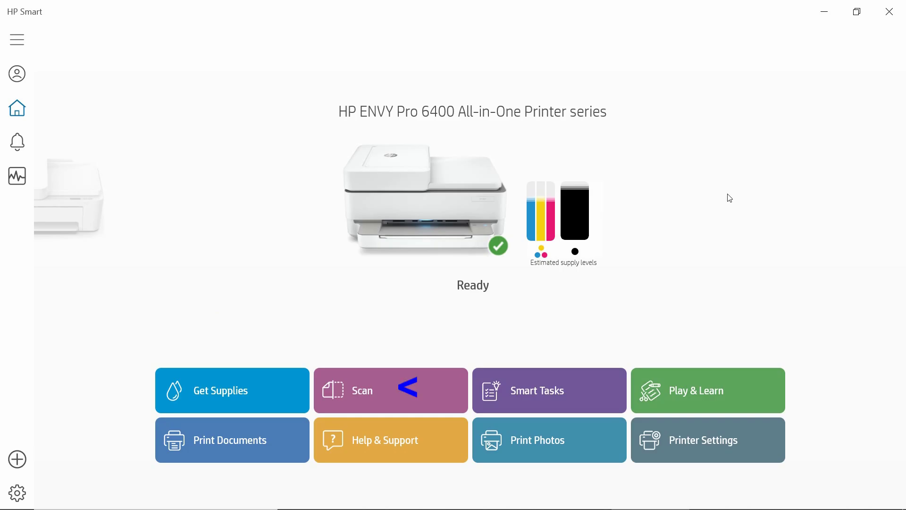
Open scanning and keep the Document preset, A4 (210 x 297mm) page size and Color output.
click(382, 402)
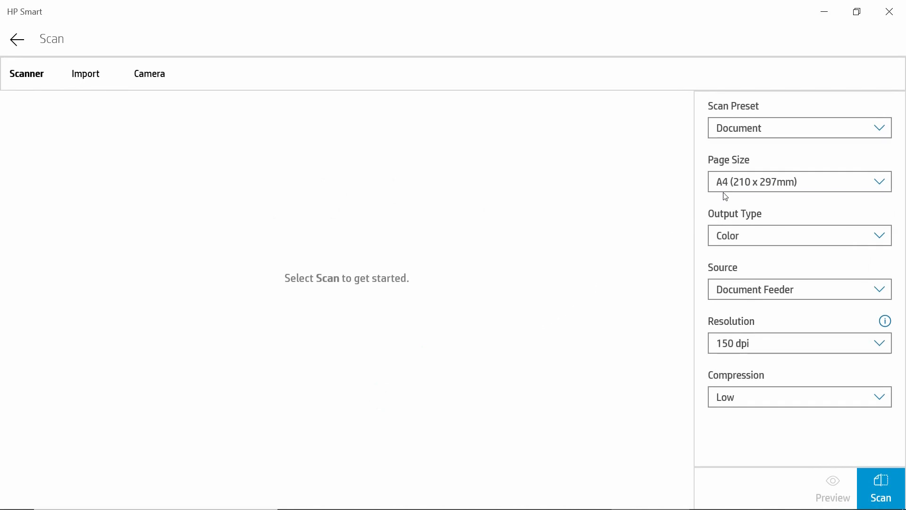
click(765, 134)
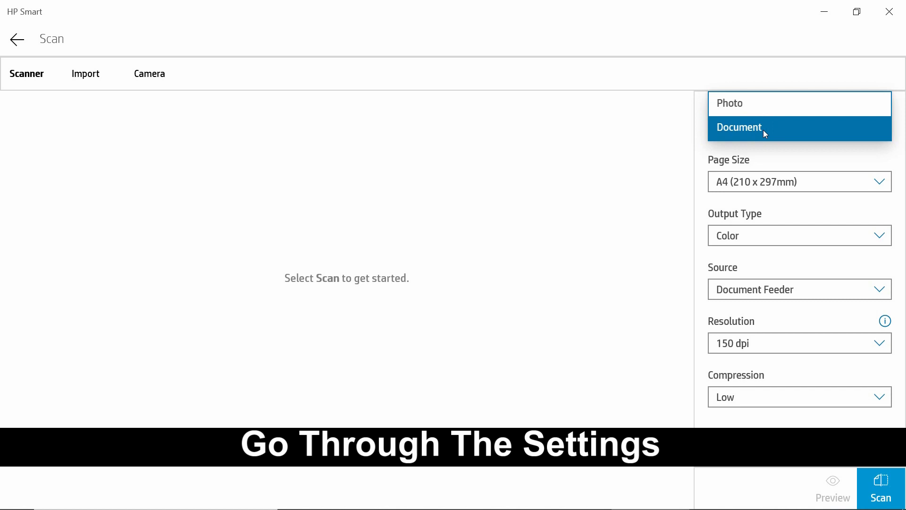
click(764, 131)
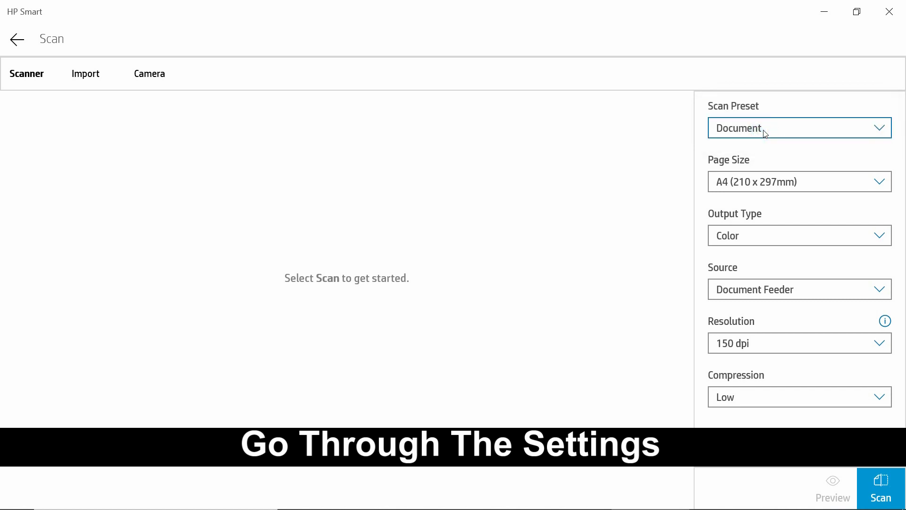
click(768, 184)
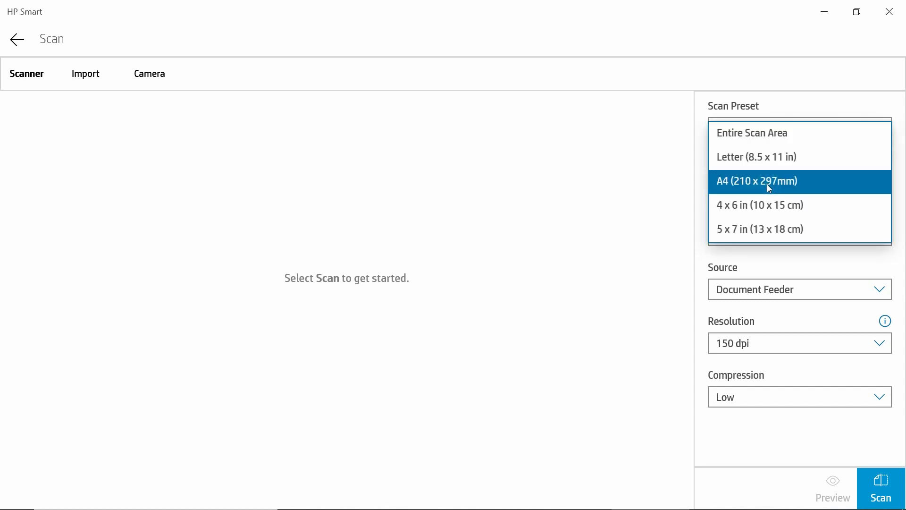
click(769, 185)
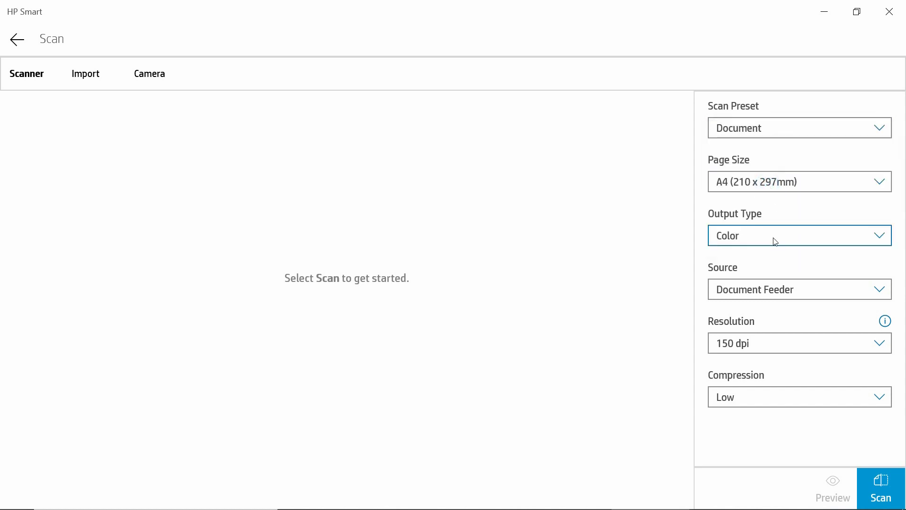
click(776, 241)
click(776, 242)
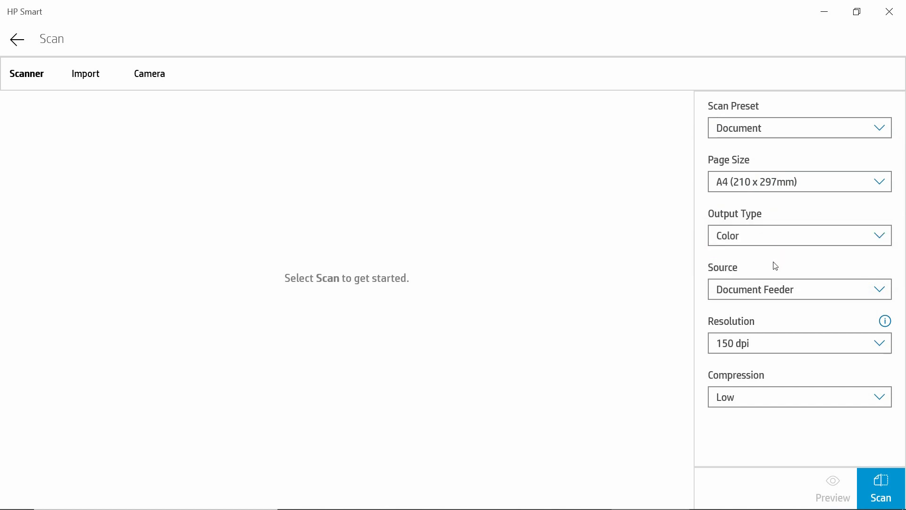
Keep Document Feeder as source, 150 dpi resolution and Low compression.
click(785, 290)
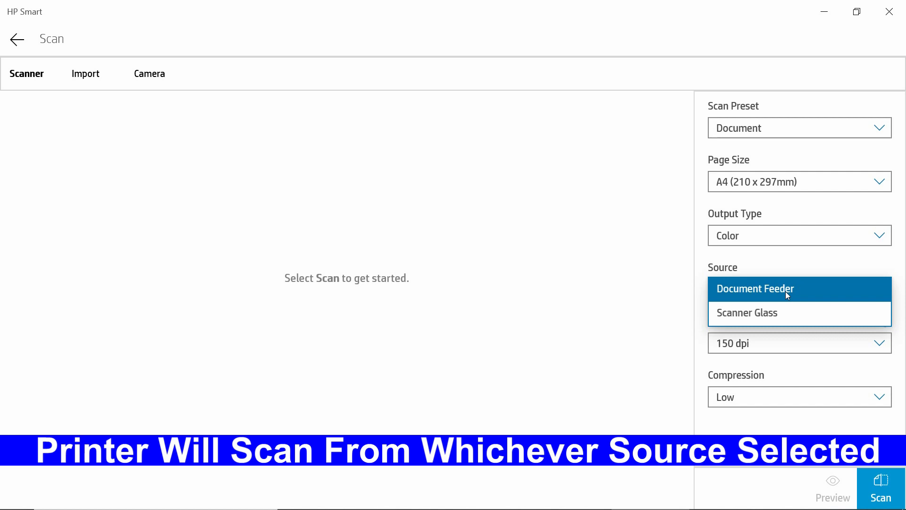
click(786, 291)
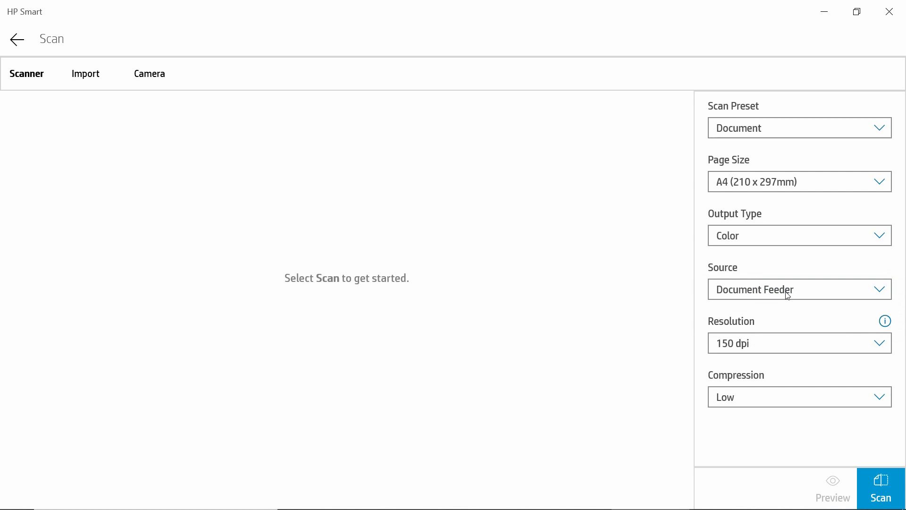
click(778, 345)
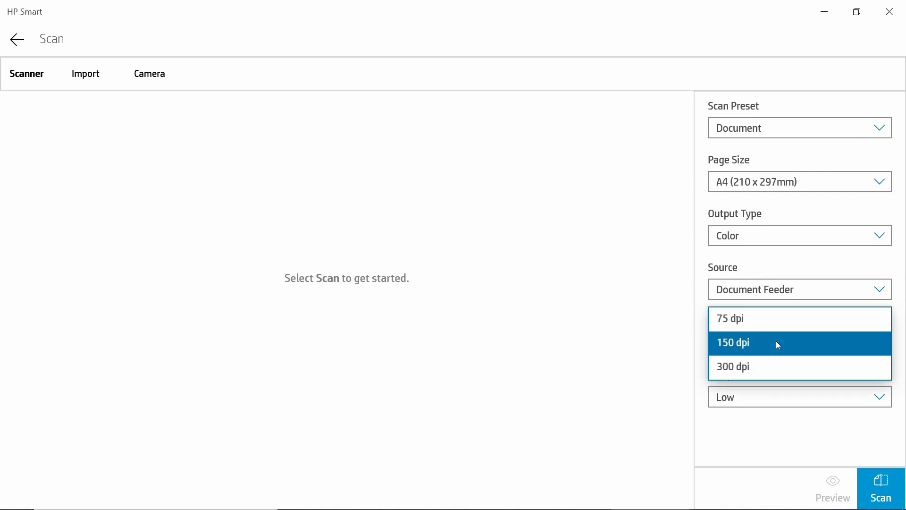
click(778, 345)
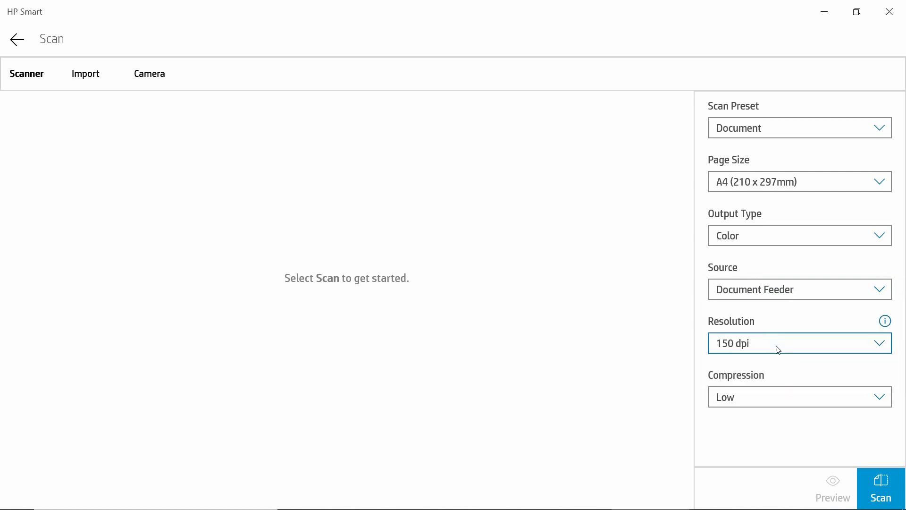
click(774, 399)
click(773, 398)
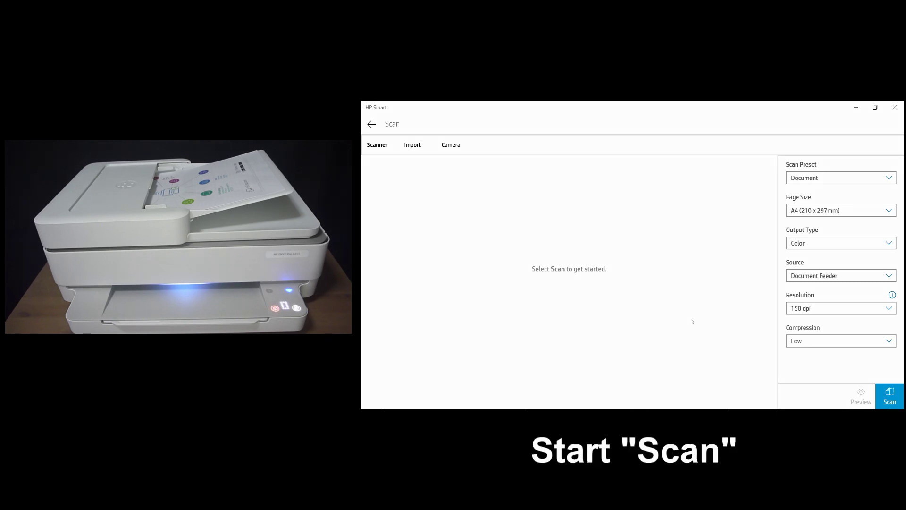
Scan both pages loaded in the document feeder.
click(894, 403)
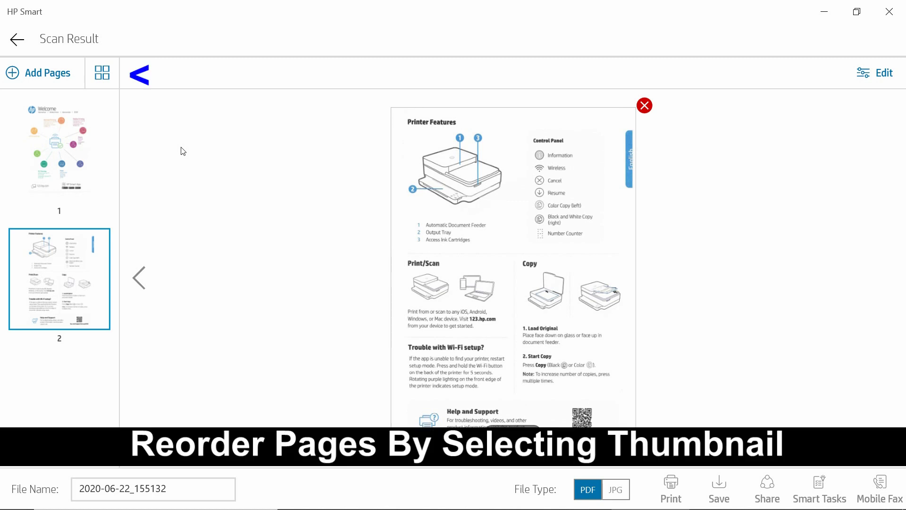
Switch the scan result to thumbnail view showing pages 1 and 2.
click(99, 75)
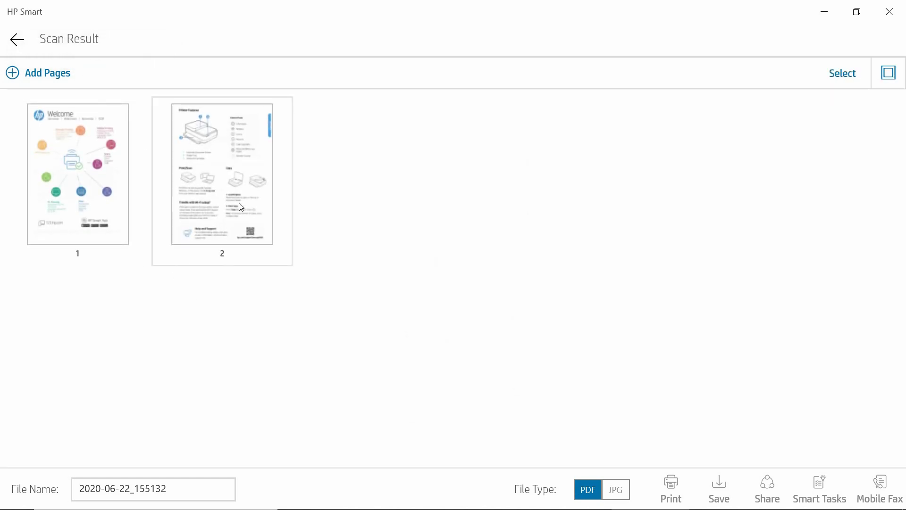
Move the Printer Features page ahead of the Welcome page and keep PDF as file type.
click(239, 177)
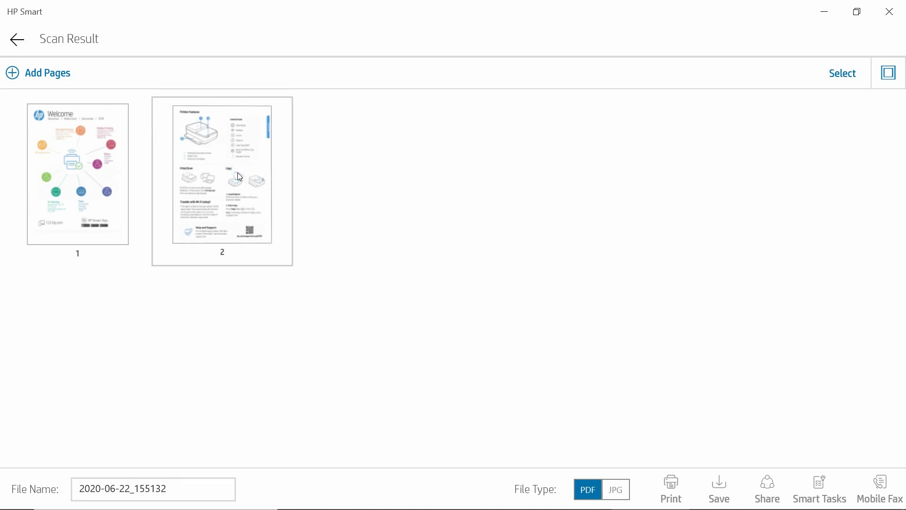
drag(238, 174, 71, 184)
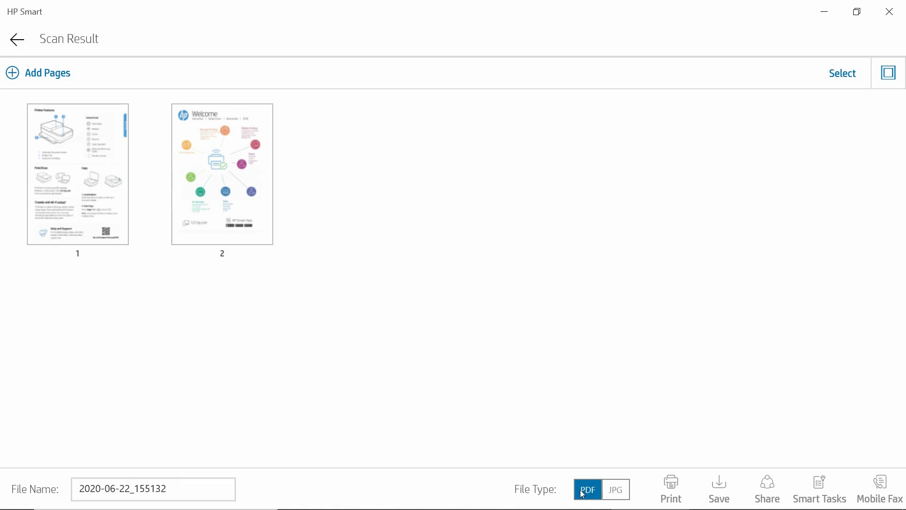
click(616, 491)
Save the scan as 'scan test' PDF in C:\Tech Tips and dismiss the confirmation.
click(719, 492)
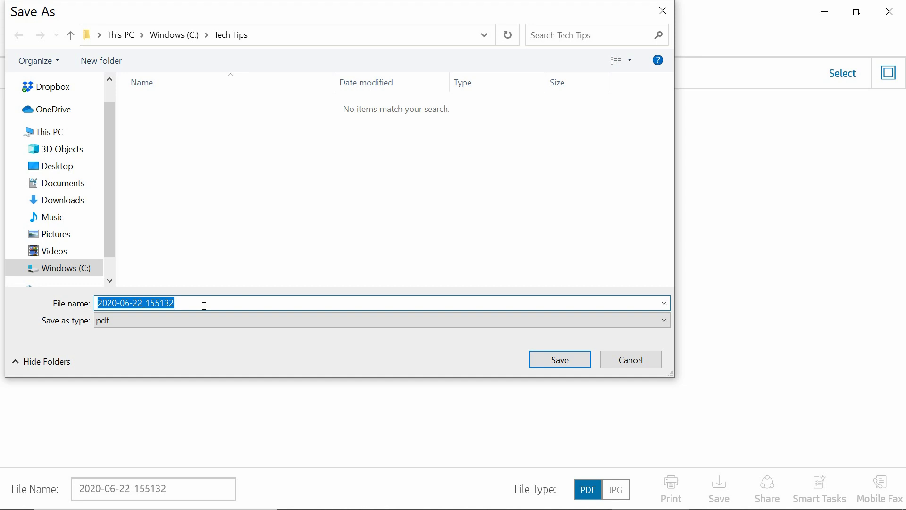
text(scan test)
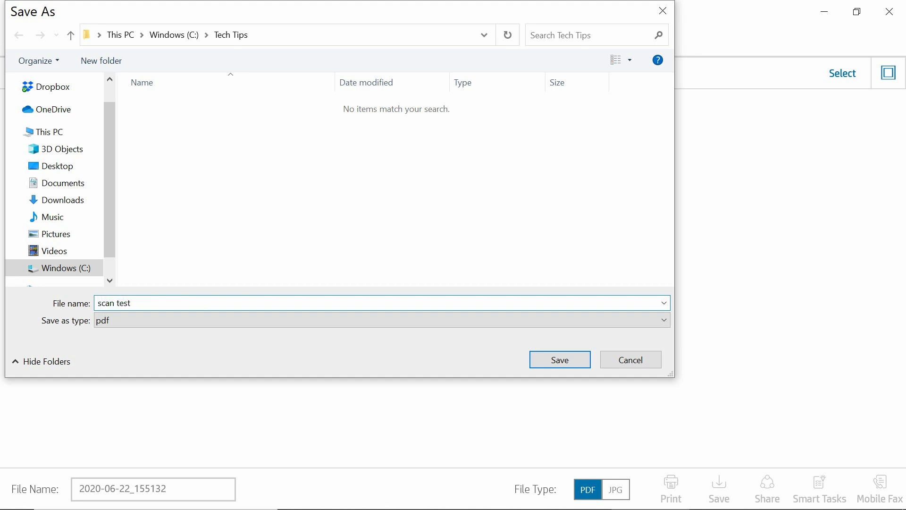
click(558, 361)
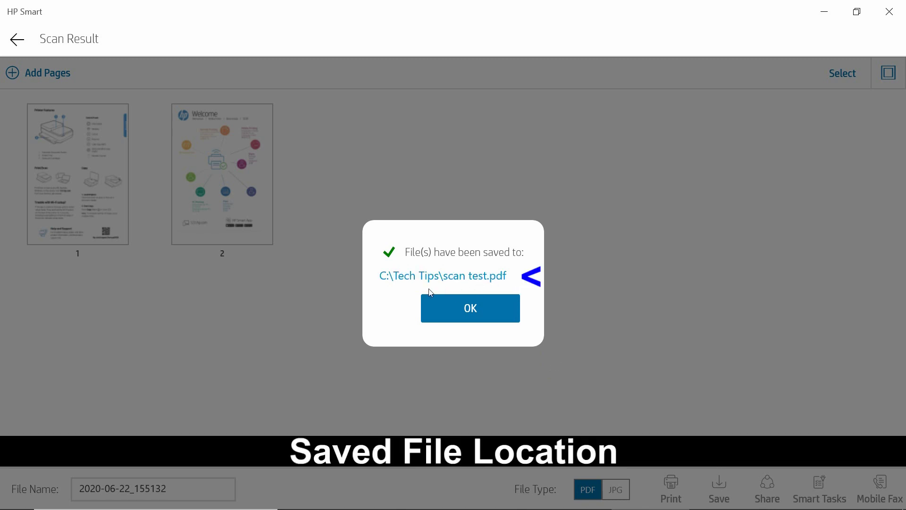
click(467, 313)
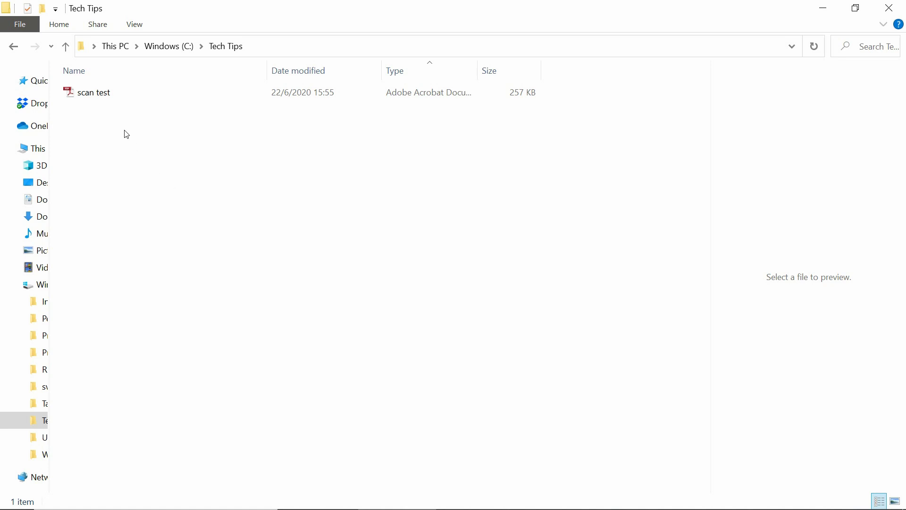
Open scan test.pdf in Acrobat, zoom out, and scroll through both pages.
double_click(98, 93)
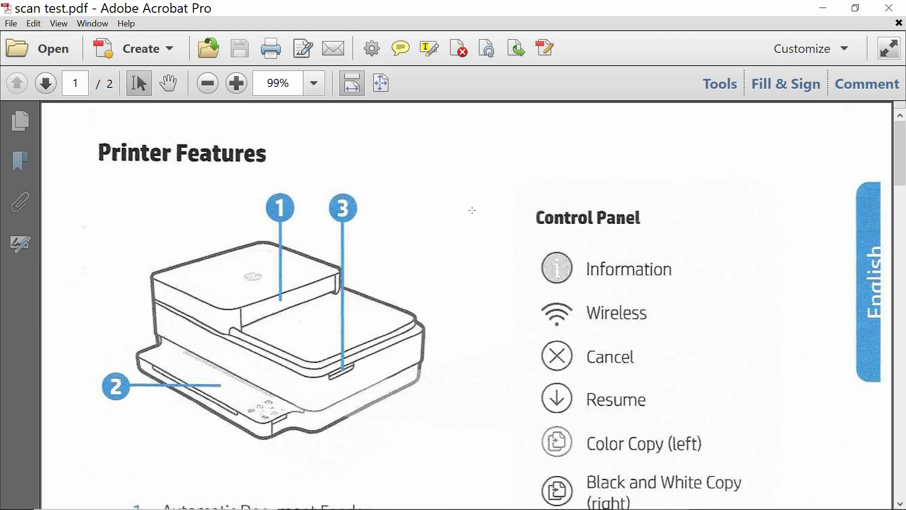
click(208, 84)
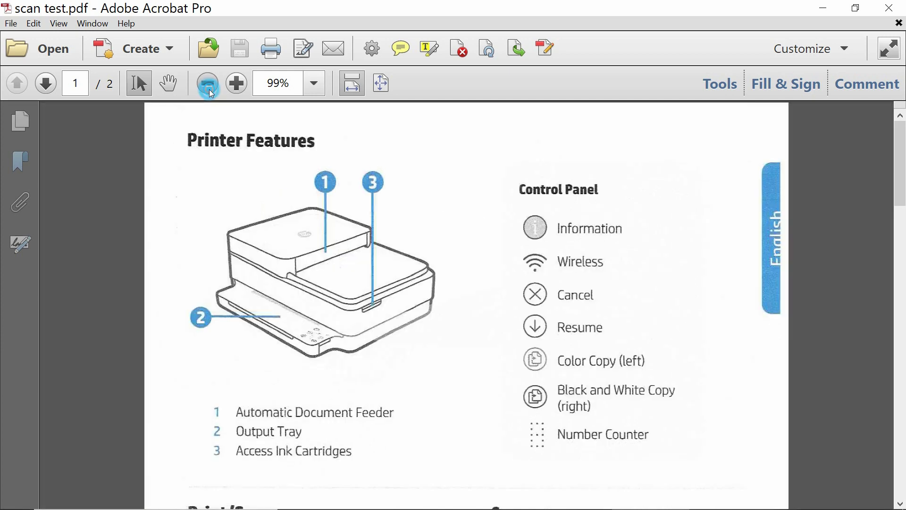
scroll(511, 285, down, 15)
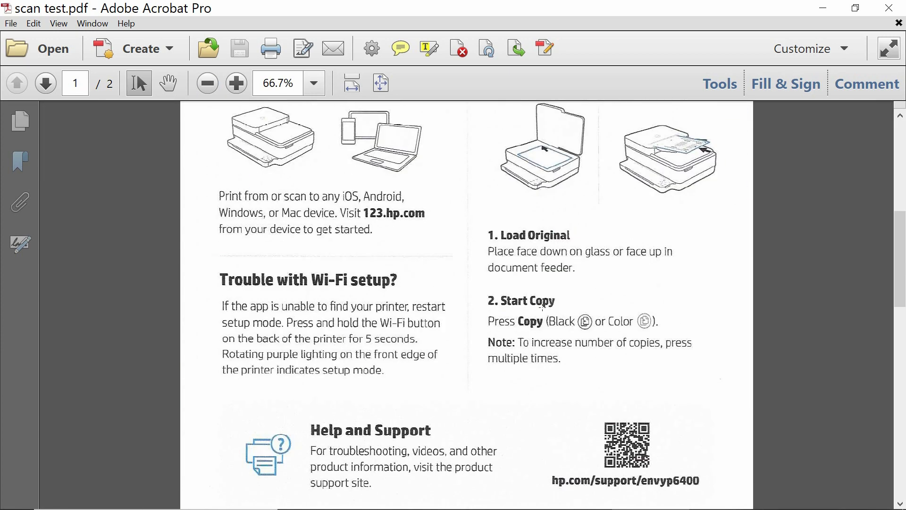
scroll(543, 308, down, 10)
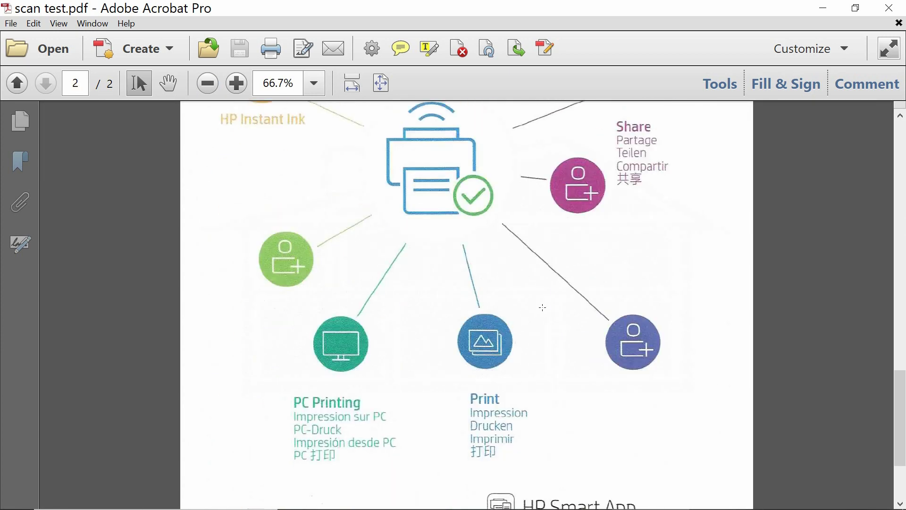
scroll(741, 313, up, 3)
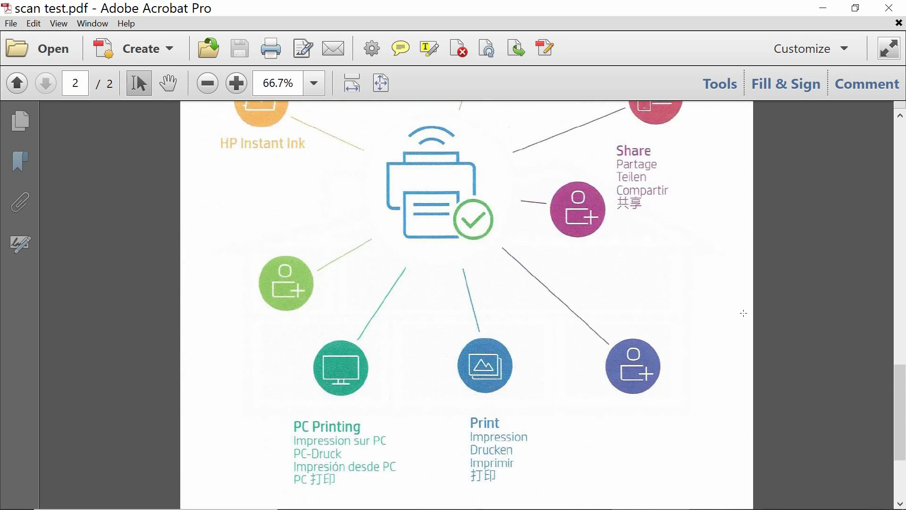
scroll(744, 313, up, 4)
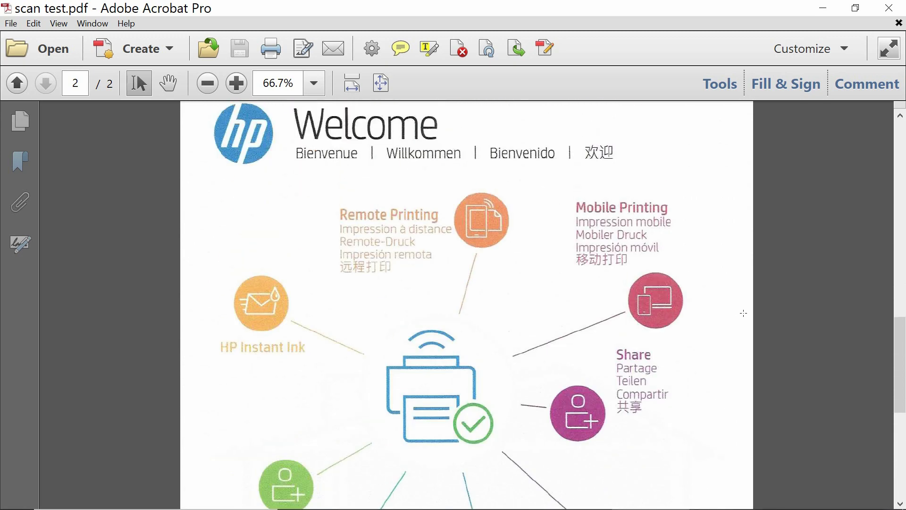